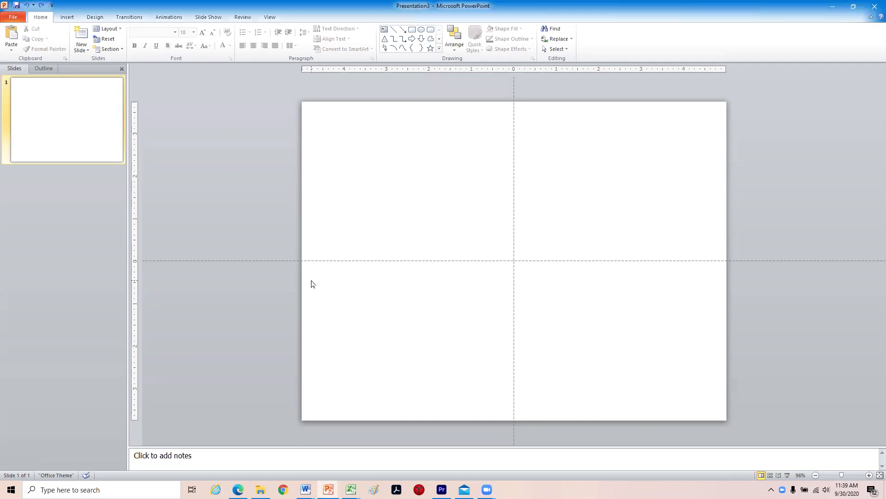
Try the Title Slide layout on the slide, and return it to the Blank layout
{"action": "mouse_move", "coordinate": [370, 355]}
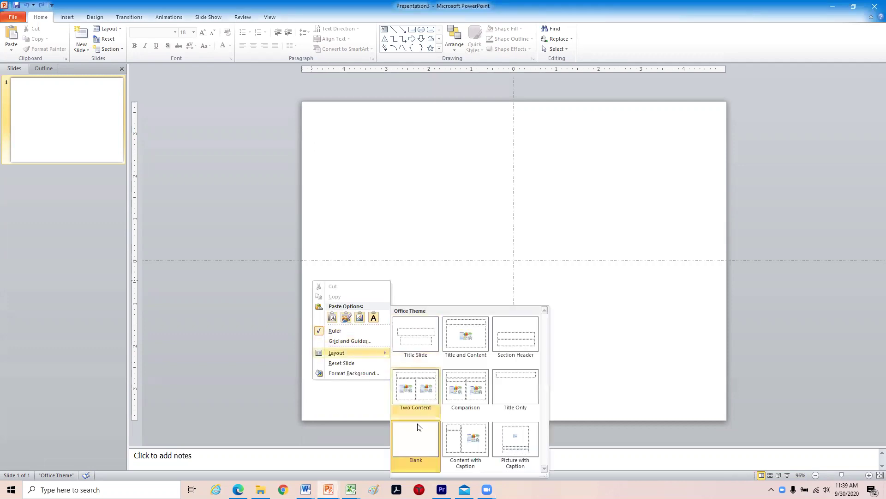
{"action": "left_click", "coordinate": [429, 352]}
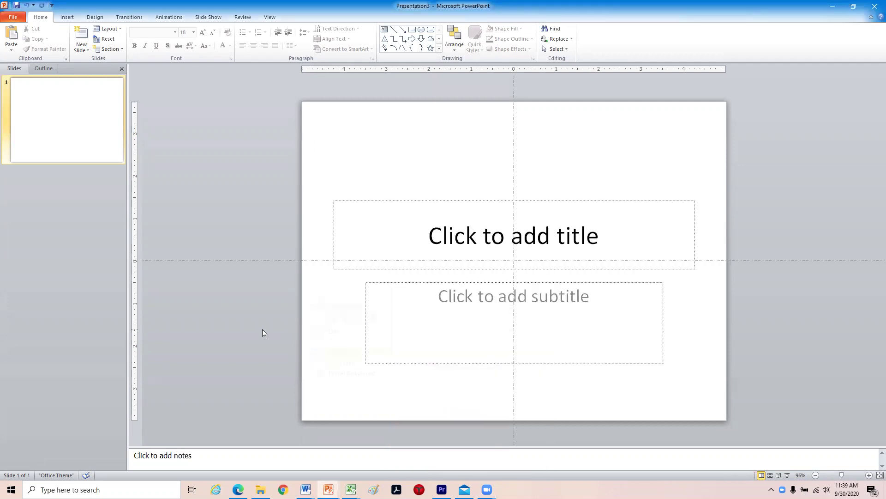
{"action": "right_click", "coordinate": [321, 322]}
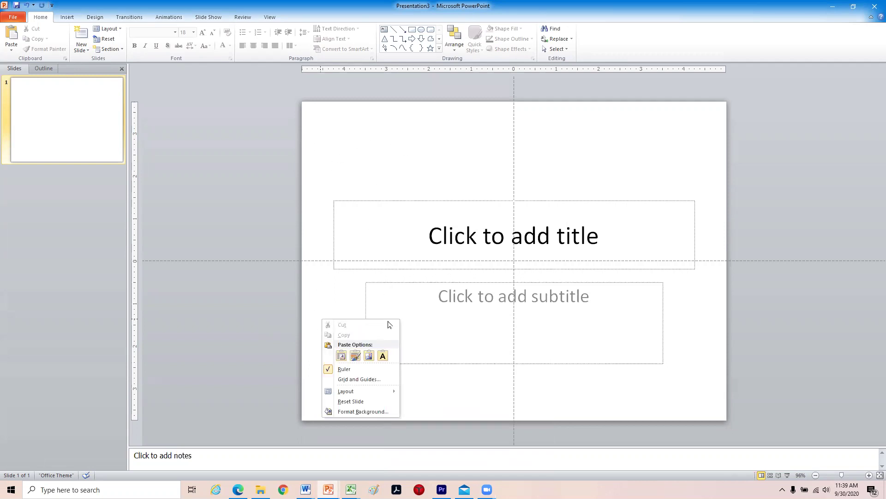
{"action": "mouse_move", "coordinate": [369, 391]}
{"action": "left_click", "coordinate": [435, 442]}
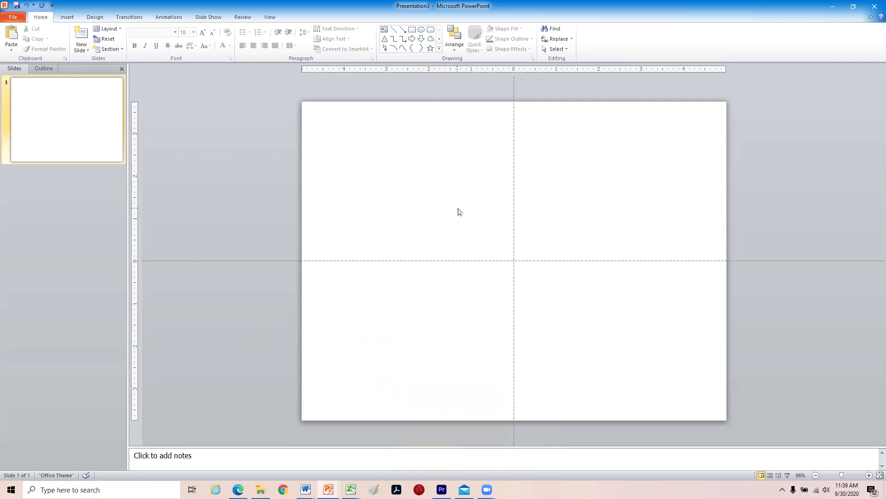
Paste the copied speech text onto the blank slide and set the whole text box's font size to 48
{"action": "key", "text": "ctrl+v"}
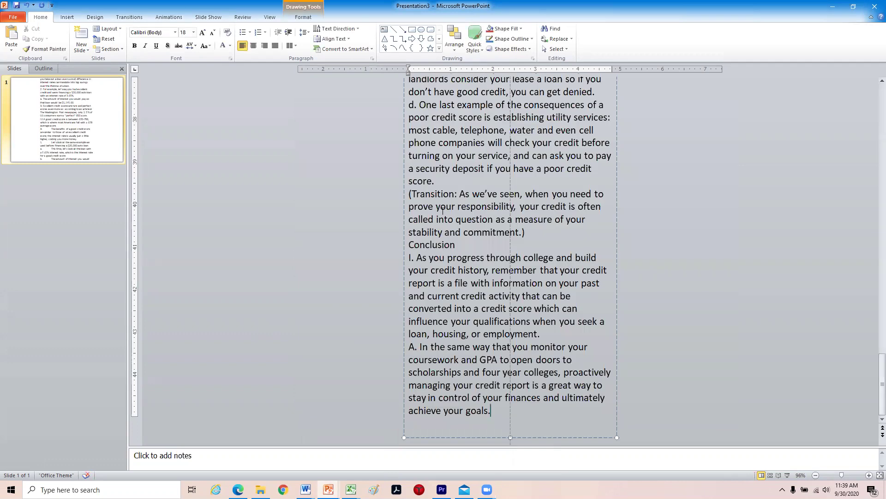
{"action": "left_click", "coordinate": [405, 230]}
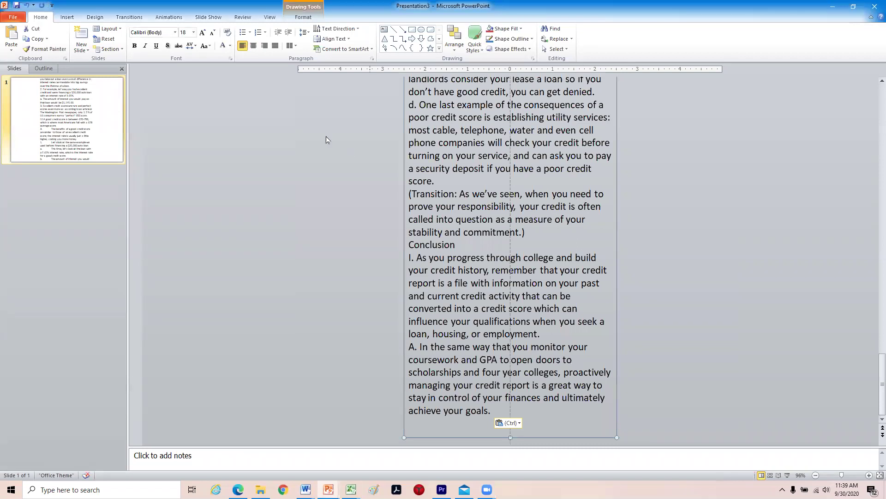
{"action": "left_click", "coordinate": [186, 32]}
{"action": "left_click", "coordinate": [402, 150]}
{"action": "type", "text": "48"}
{"action": "key", "text": "Return"}
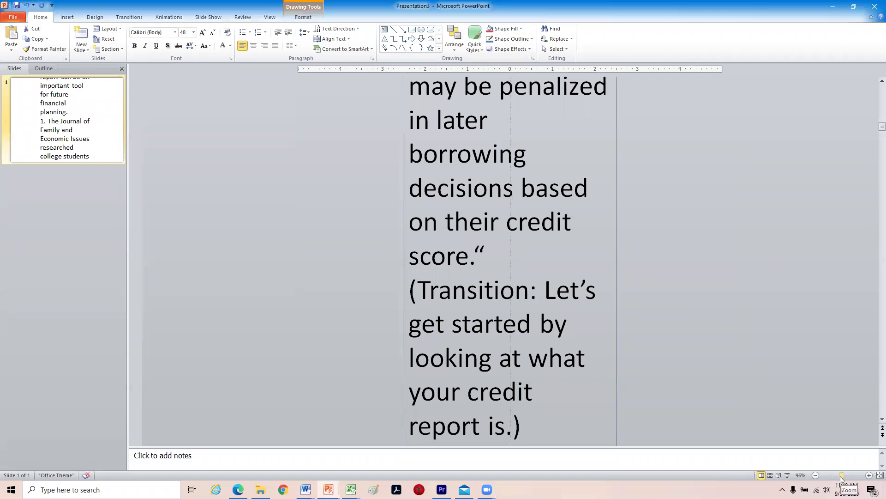
Widen the long text box in both directions until it spans nearly the full width of the slide
{"action": "left_click_drag", "start_coordinate": [842, 478], "coordinate": [822, 475]}
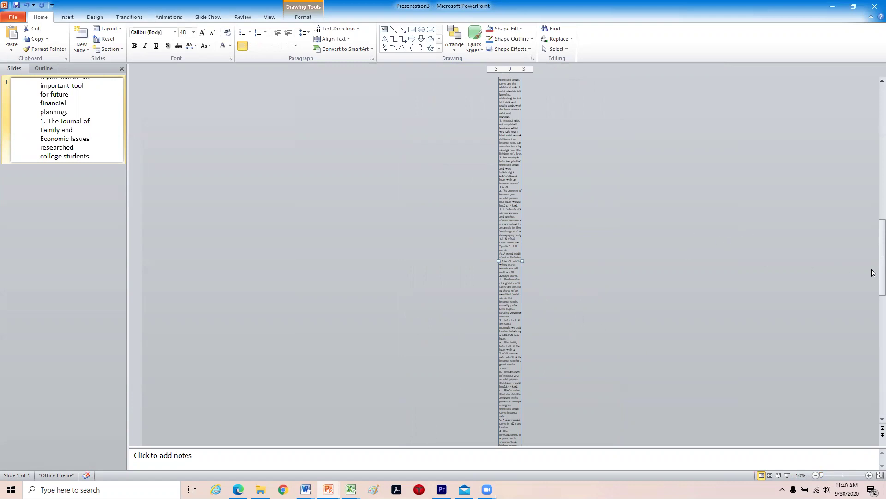
{"action": "scroll", "coordinate": [873, 211], "scroll_direction": "up", "scroll_amount": 3}
{"action": "scroll", "coordinate": [873, 203], "scroll_direction": "up", "scroll_amount": 3}
{"action": "scroll", "coordinate": [873, 176], "scroll_direction": "up", "scroll_amount": 3}
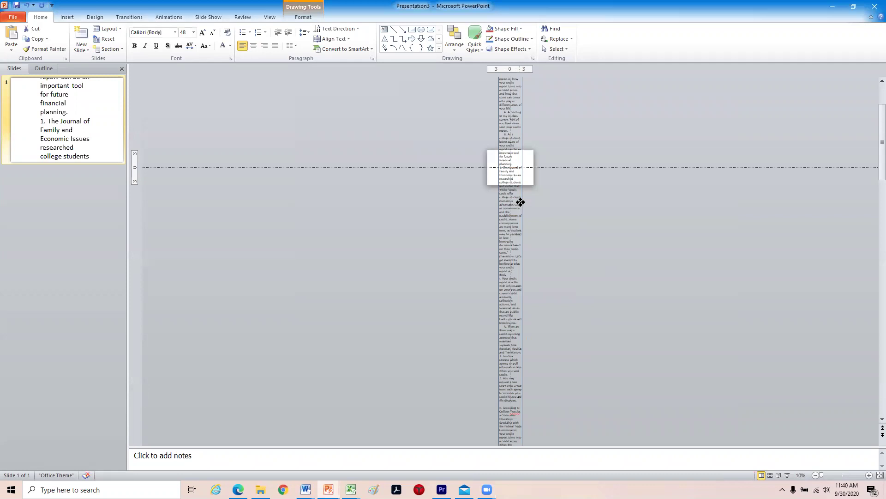
{"action": "scroll", "coordinate": [520, 193], "scroll_direction": "up", "scroll_amount": 2}
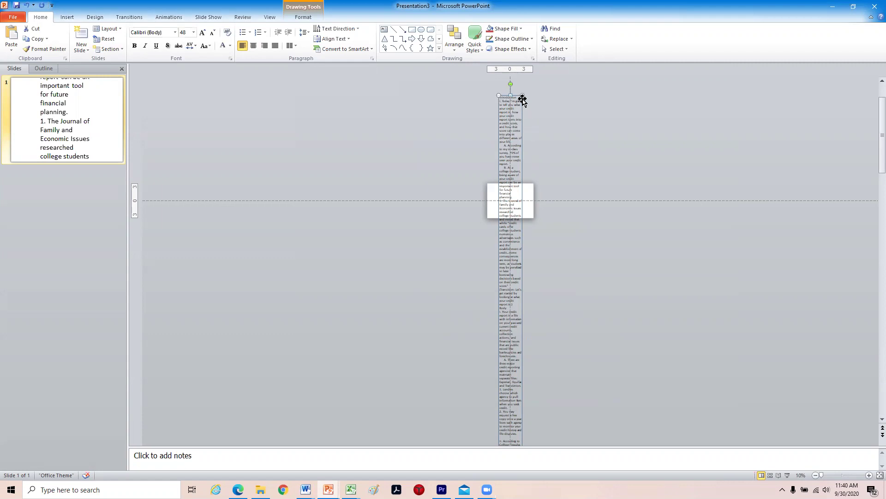
{"action": "left_click_drag", "start_coordinate": [522, 97], "coordinate": [490, 98]}
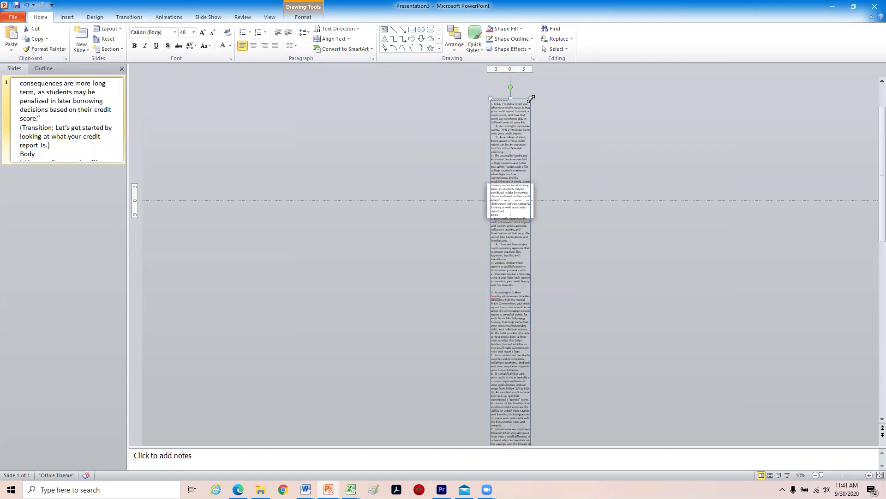
{"action": "left_click_drag", "start_coordinate": [531, 99], "coordinate": [534, 99]}
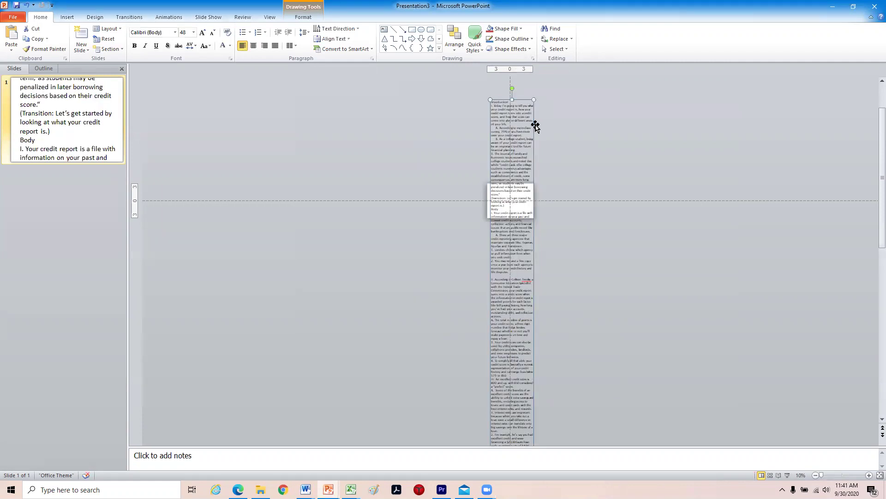
Center the speech text box horizontally on the slide with Align Center
{"action": "left_click", "coordinate": [454, 39]}
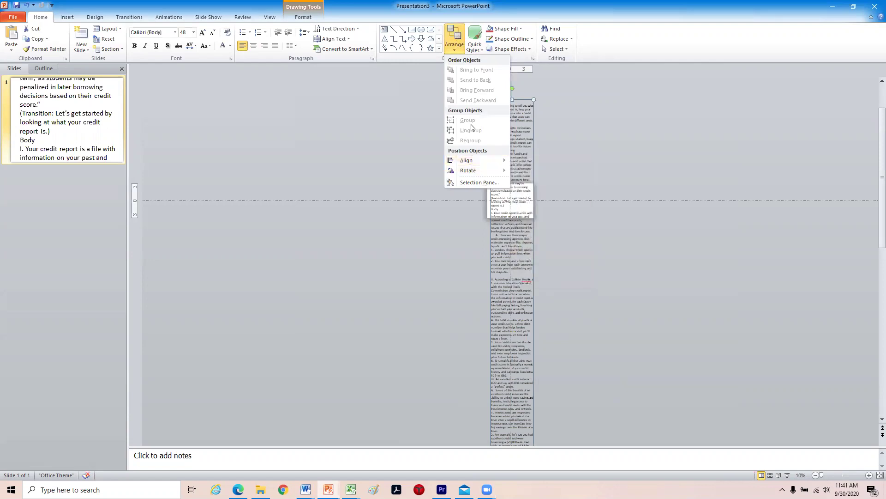
{"action": "mouse_move", "coordinate": [478, 160]}
{"action": "left_click", "coordinate": [557, 171]}
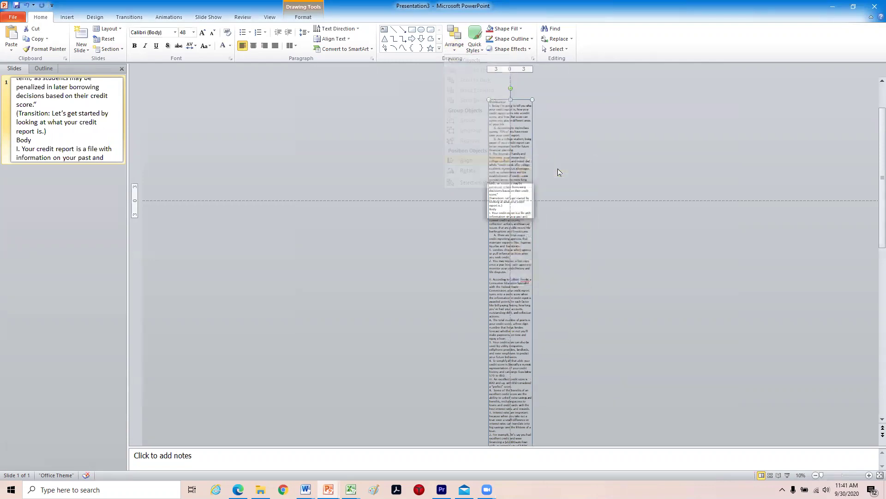
{"action": "left_click", "coordinate": [581, 167]}
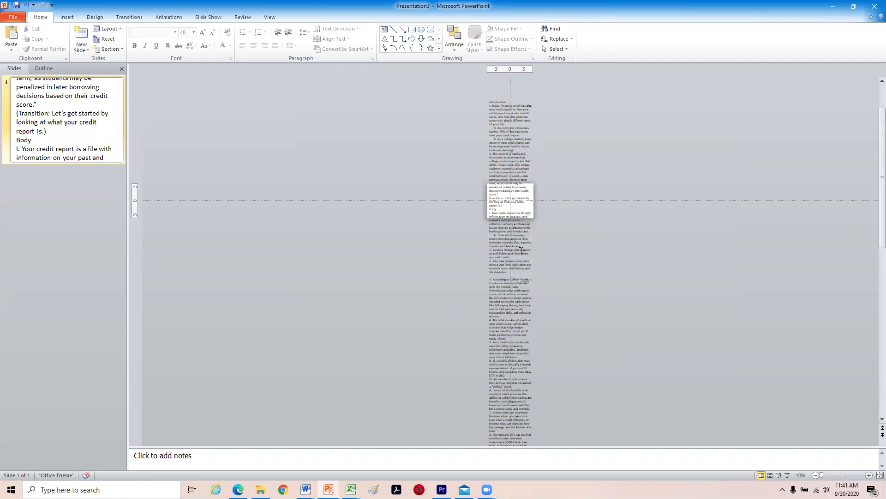
Align the speech text box to the bottom edge of the slide with Align Bottom
{"action": "left_click", "coordinate": [529, 252]}
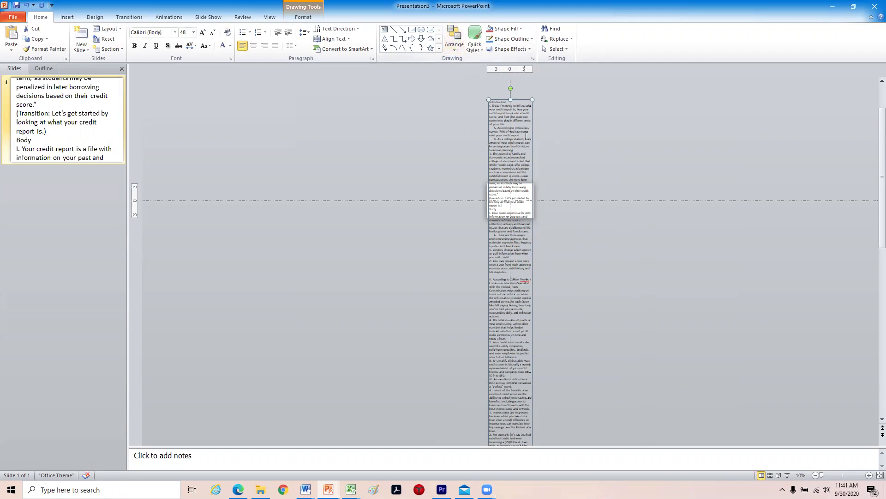
{"action": "left_click", "coordinate": [454, 40]}
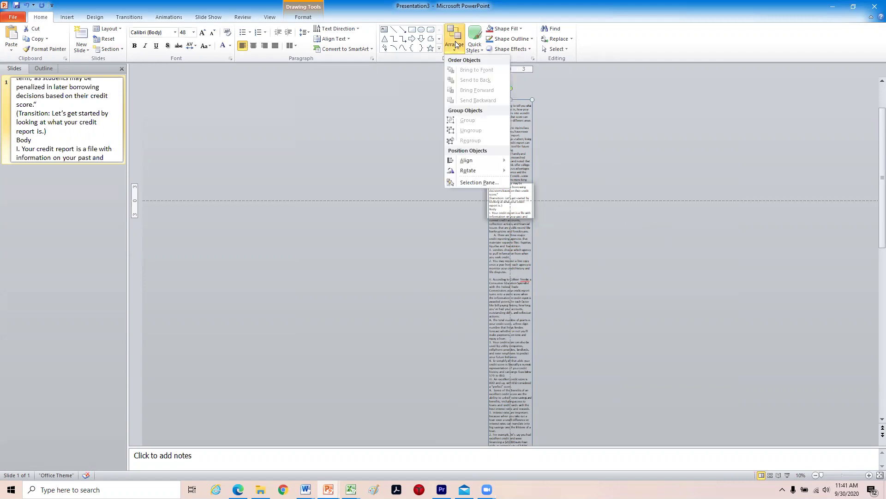
{"action": "mouse_move", "coordinate": [480, 164]}
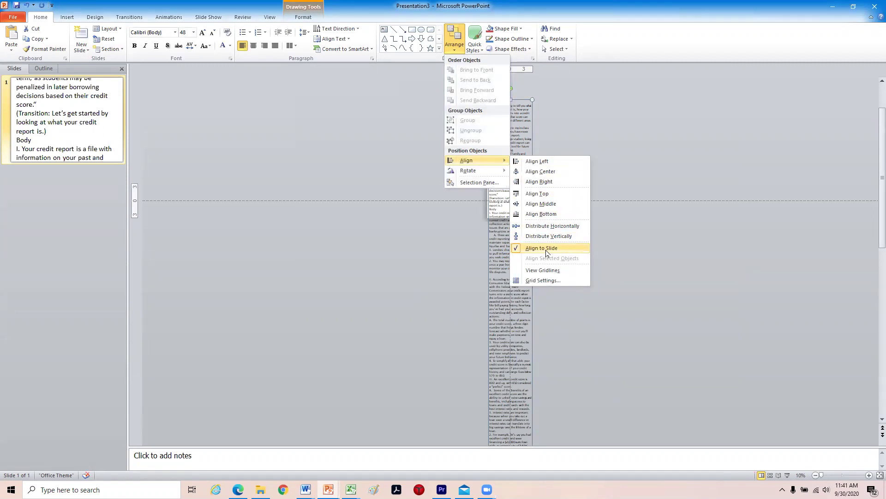
{"action": "left_click", "coordinate": [559, 215]}
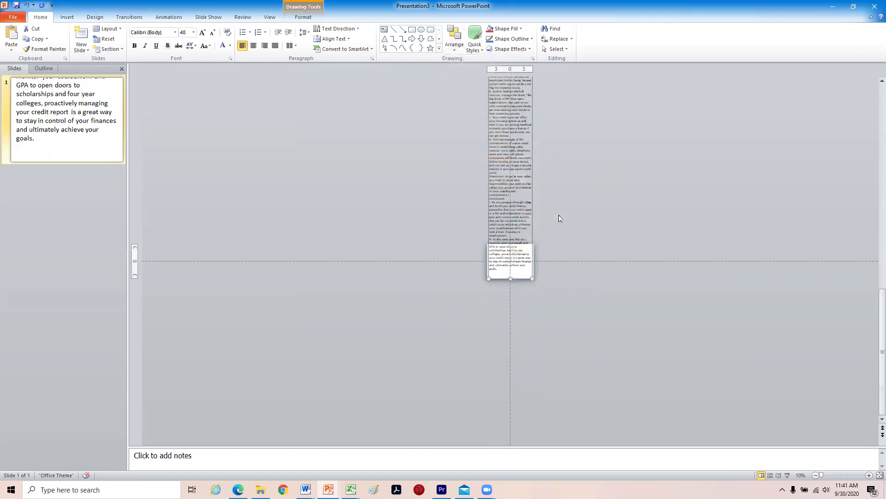
{"action": "left_click", "coordinate": [572, 299]}
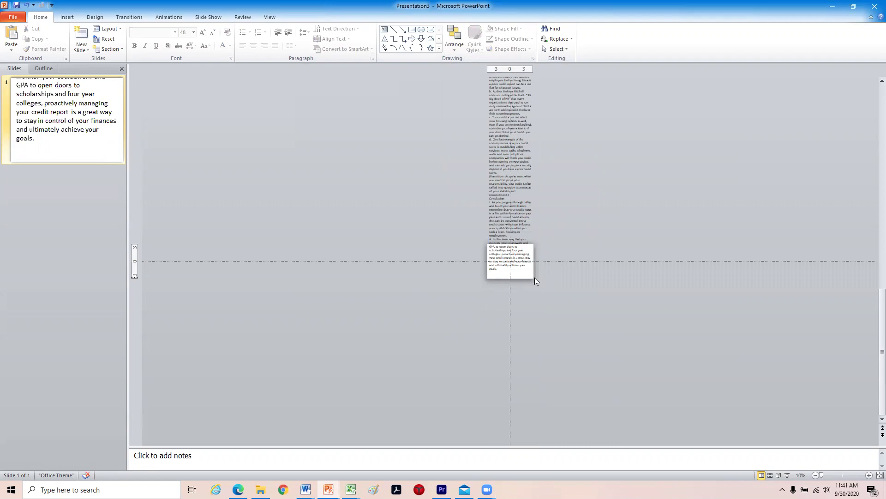
Change the font color of all text in the speech text box to white
{"action": "left_click", "coordinate": [841, 475]}
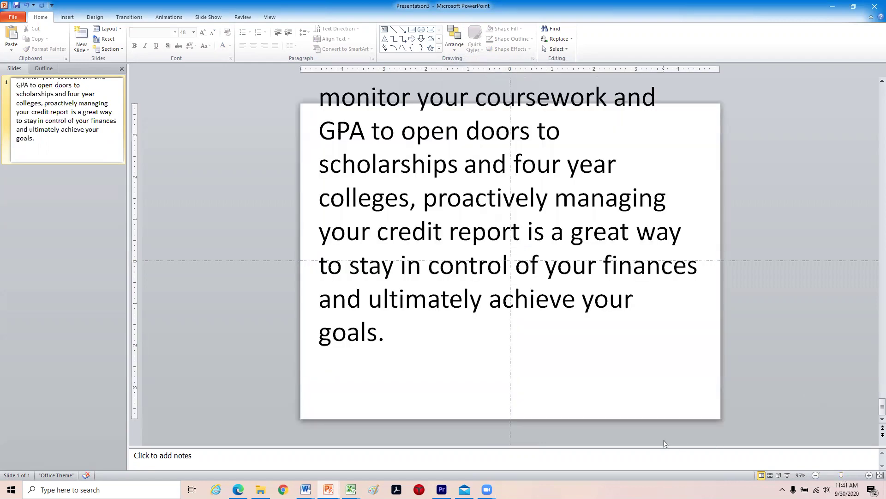
{"action": "left_click", "coordinate": [624, 297]}
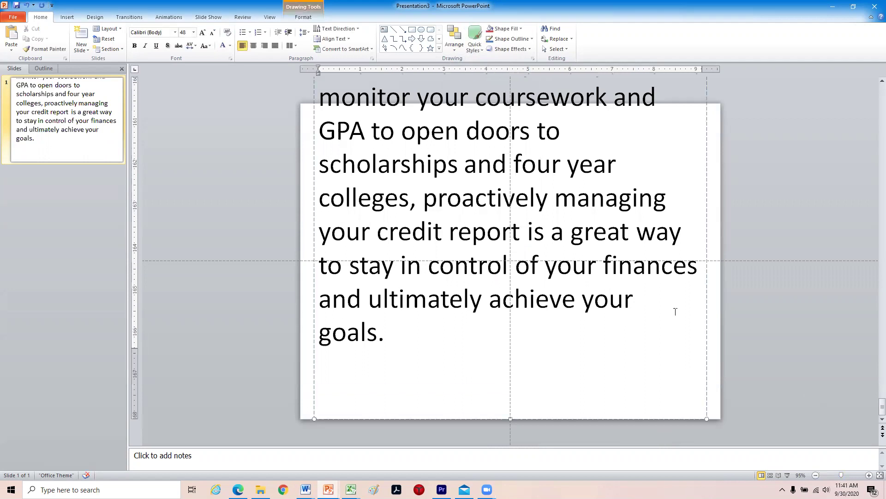
{"action": "left_click", "coordinate": [706, 320]}
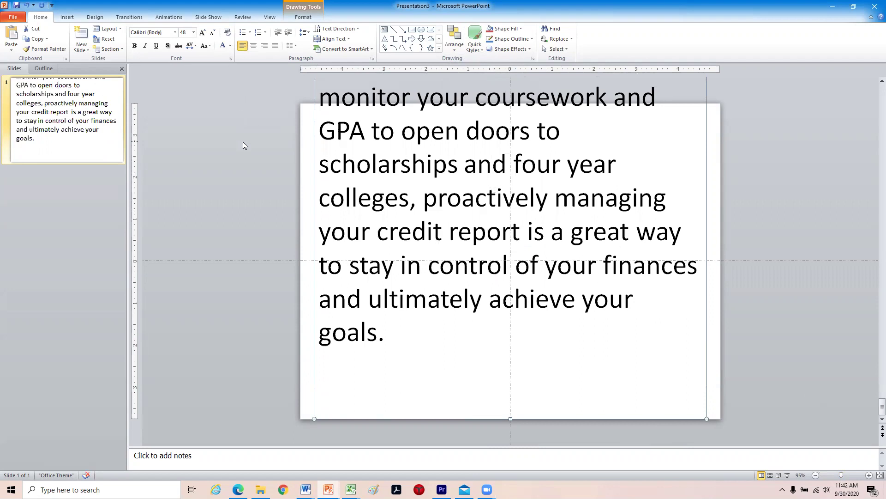
{"action": "left_click", "coordinate": [230, 48]}
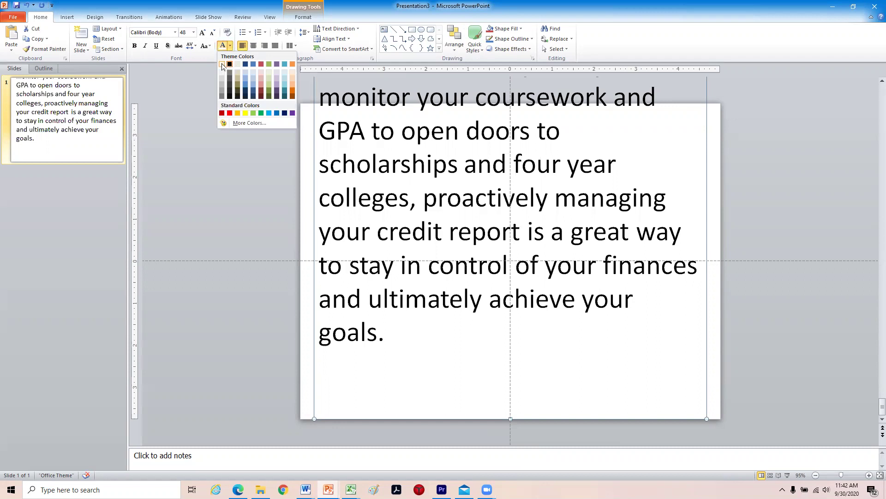
{"action": "left_click", "coordinate": [221, 64]}
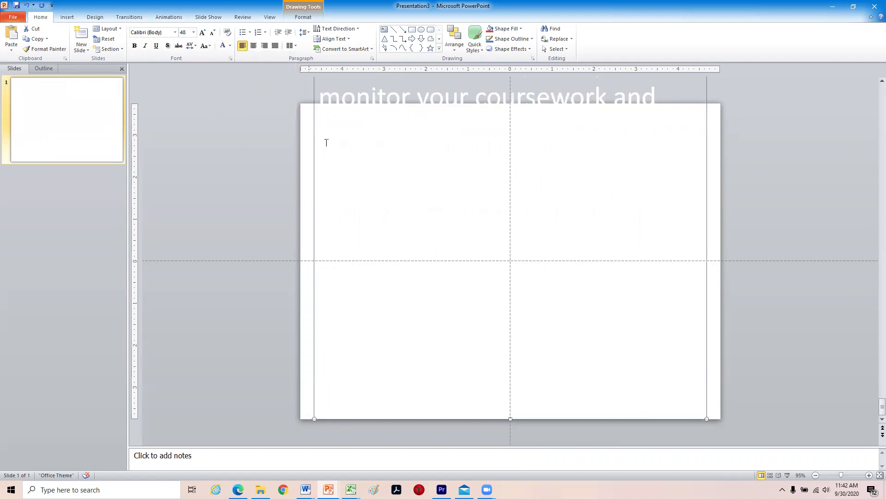
Format the slide background with a solid black fill and apply it to all slides
{"action": "left_click", "coordinate": [716, 214]}
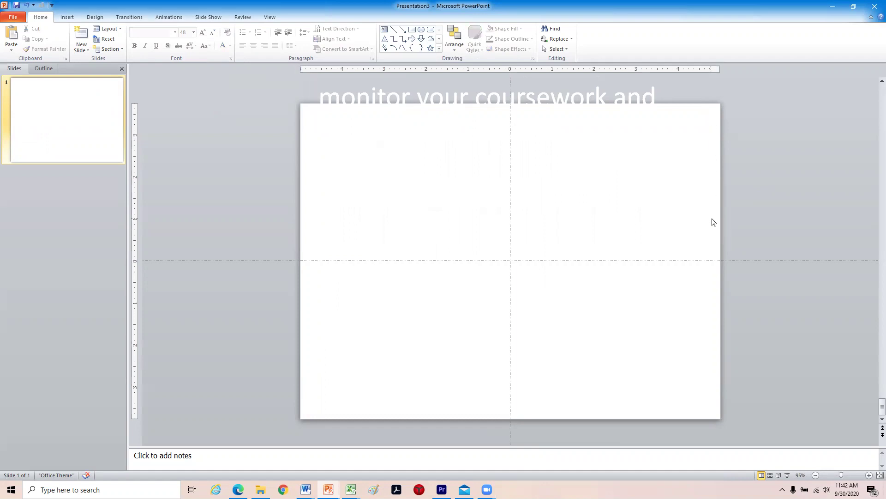
{"action": "right_click", "coordinate": [717, 222]}
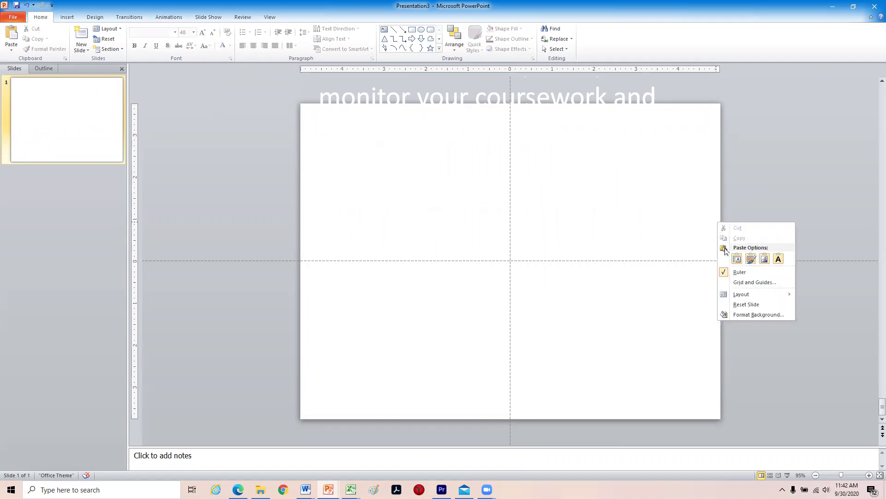
{"action": "left_click", "coordinate": [758, 314]}
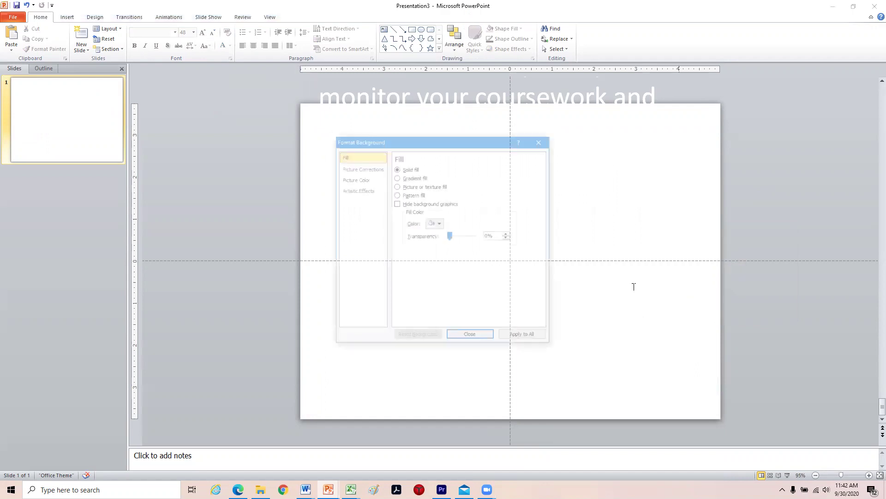
{"action": "left_click", "coordinate": [439, 223]}
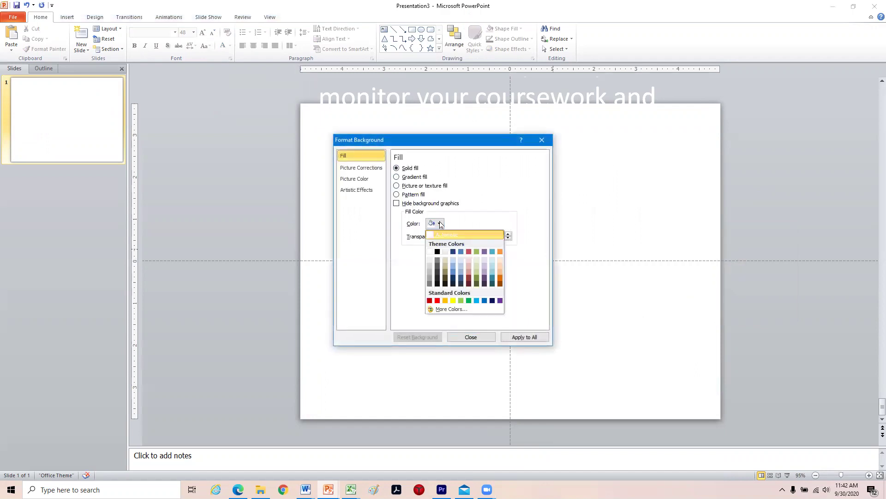
{"action": "left_click", "coordinate": [437, 251]}
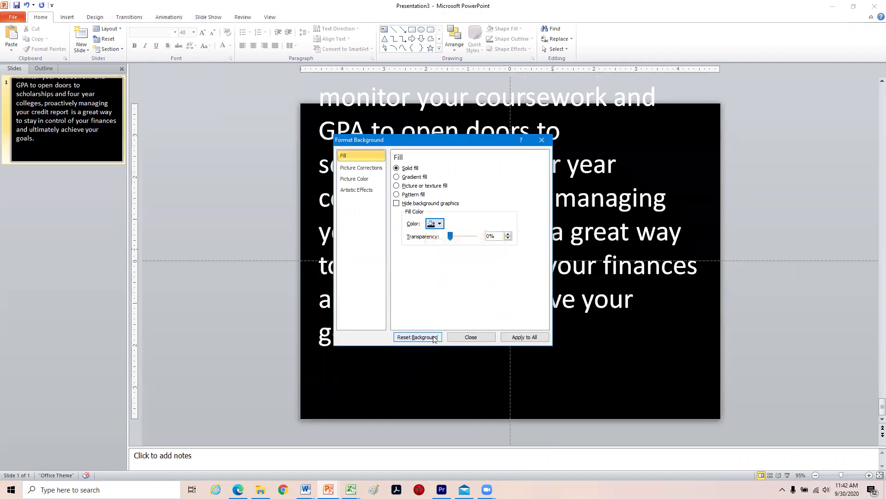
{"action": "left_click", "coordinate": [525, 337]}
{"action": "left_click", "coordinate": [471, 338]}
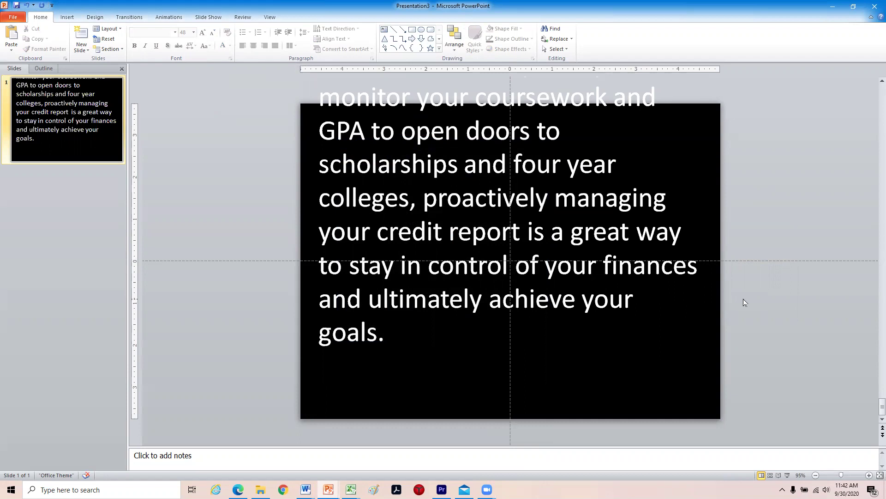
Widen the speech text box slightly on both sides, bringing its edges closer to the slide's borders
{"action": "left_click", "coordinate": [596, 266]}
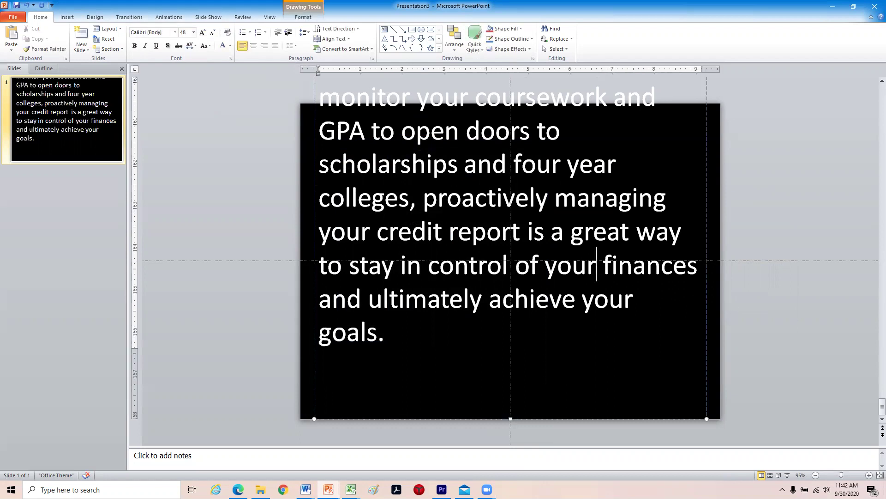
{"action": "left_click_drag", "start_coordinate": [705, 417], "coordinate": [714, 418]}
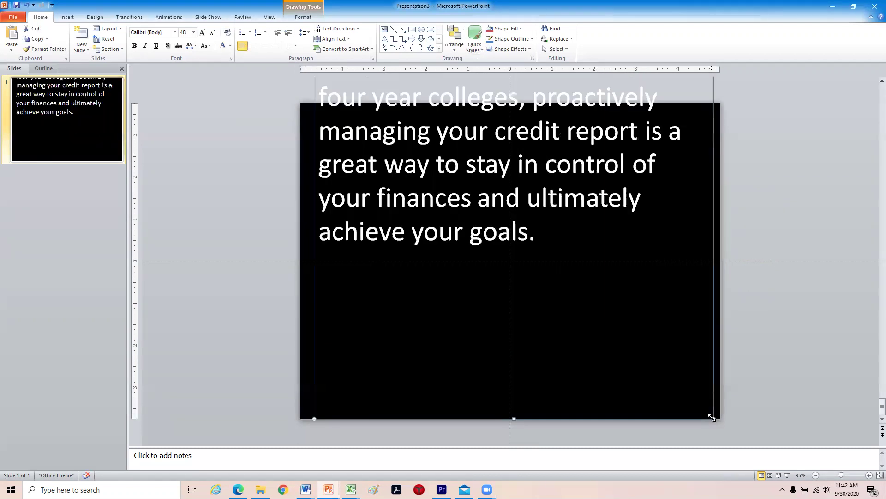
{"action": "left_click_drag", "start_coordinate": [314, 418], "coordinate": [307, 418]}
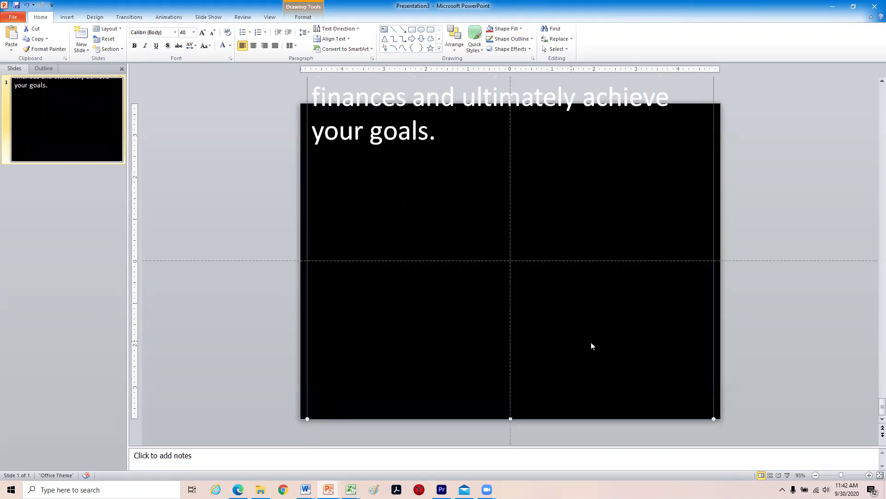
{"action": "left_click", "coordinate": [532, 346]}
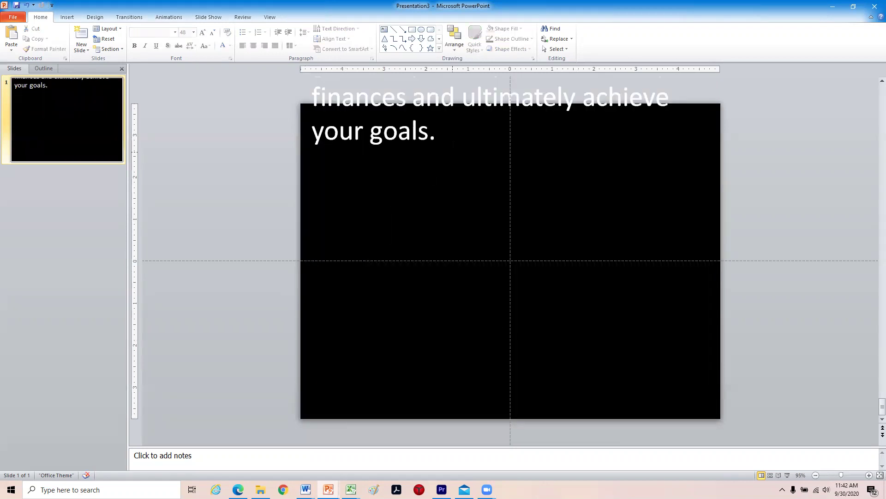
{"action": "left_click", "coordinate": [436, 131]}
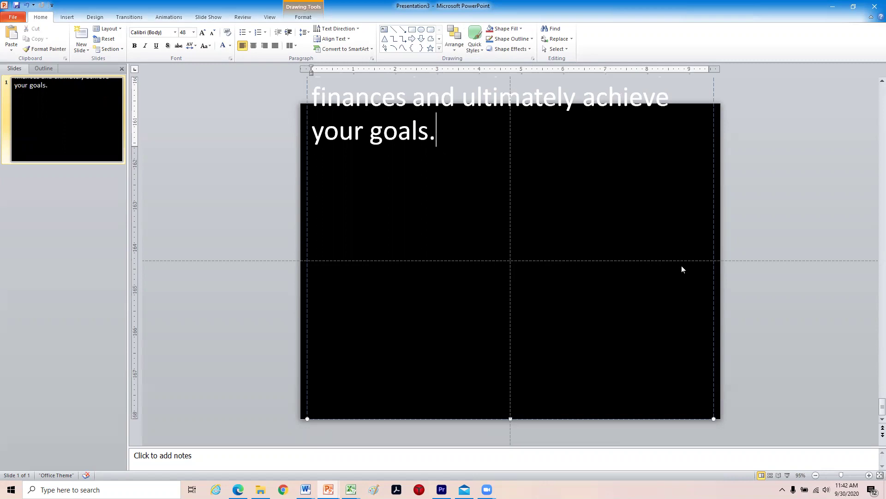